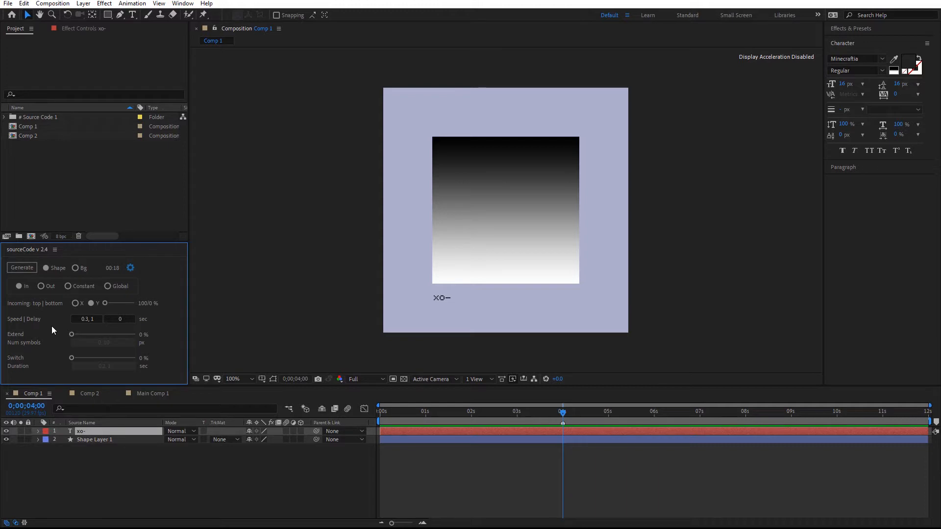
- Try the Out and In modes and the X and Y axes, and shift the Y incoming balance to 0/100 % and back to 100/0 %
{"action": "left_click", "coordinate": [39, 288]}
{"action": "left_click", "coordinate": [20, 286]}
{"action": "left_click", "coordinate": [76, 304]}
{"action": "left_click", "coordinate": [91, 303]}
{"action": "left_click_drag", "start_coordinate": [105, 303], "coordinate": [135, 304]}
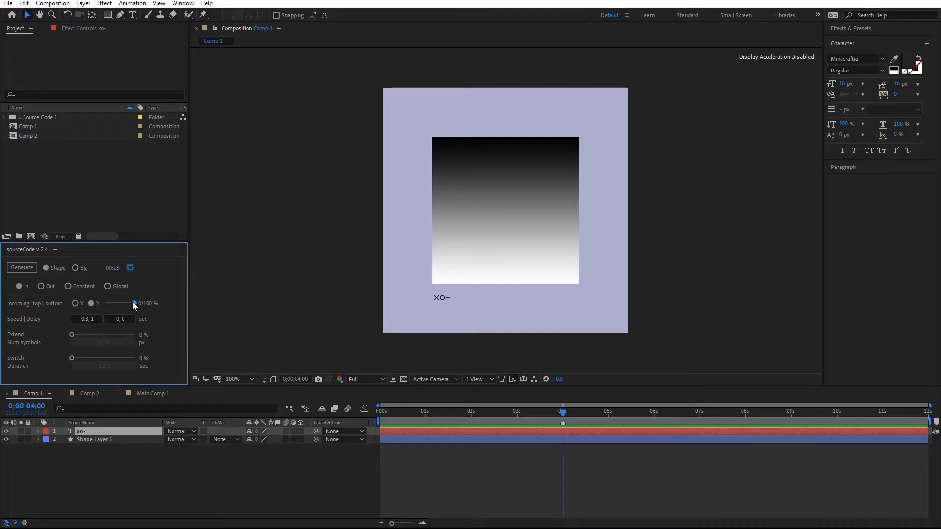
{"action": "left_click_drag", "start_coordinate": [135, 304], "coordinate": [94, 304]}
{"action": "left_click_drag", "start_coordinate": [94, 303], "coordinate": [91, 304]}
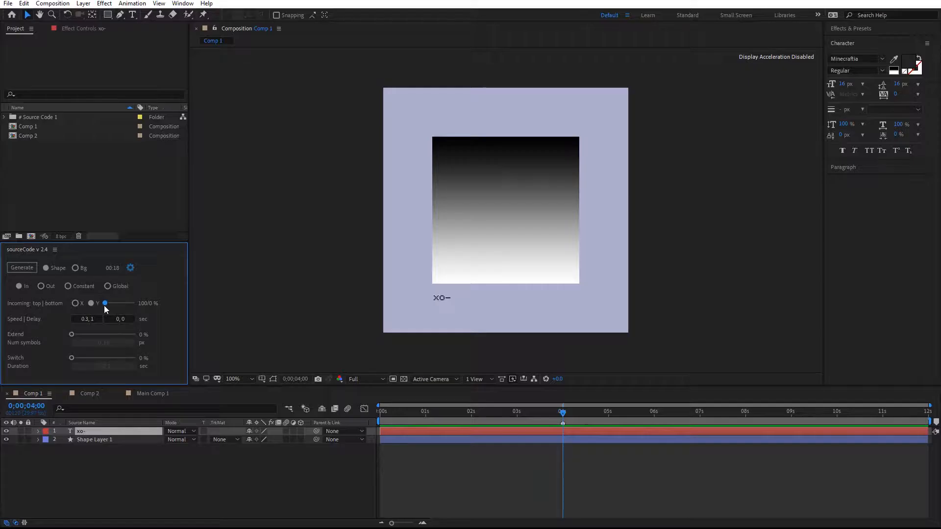
{"action": "left_click_drag", "start_coordinate": [104, 305], "coordinate": [117, 301]}
- Set the incoming speed to 0.3, 1 sec and the delay to 0, 1 sec
{"action": "left_click", "coordinate": [98, 318]}
{"action": "type", "text": "1"}
{"action": "key", "text": "Return"}
{"action": "left_click", "coordinate": [71, 319]}
{"action": "type", "text": "3,1"}
{"action": "left_click", "coordinate": [55, 322]}
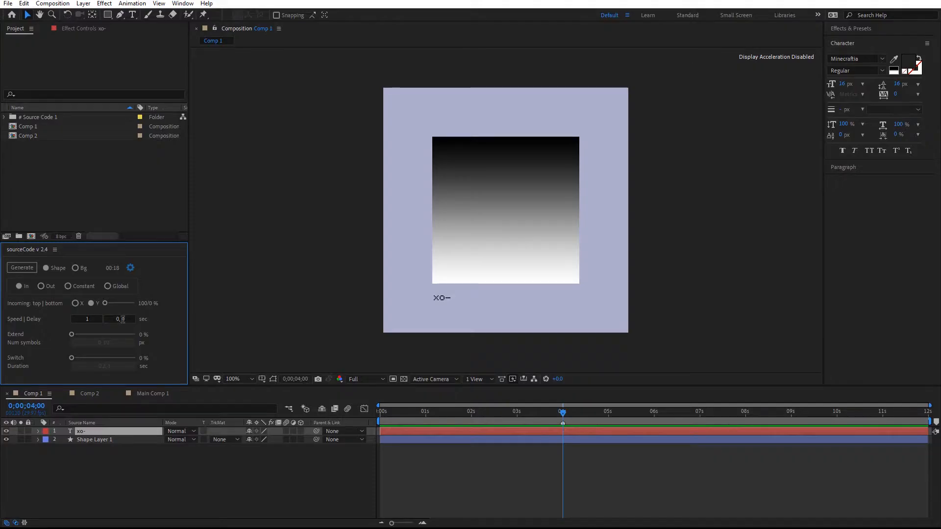
{"action": "left_click_drag", "start_coordinate": [132, 319], "coordinate": [96, 322]}
- Try Extend at 100 %, reset it to 0 %, and set Switch to 100 % for the In animation
{"action": "left_click_drag", "start_coordinate": [73, 335], "coordinate": [167, 341]}
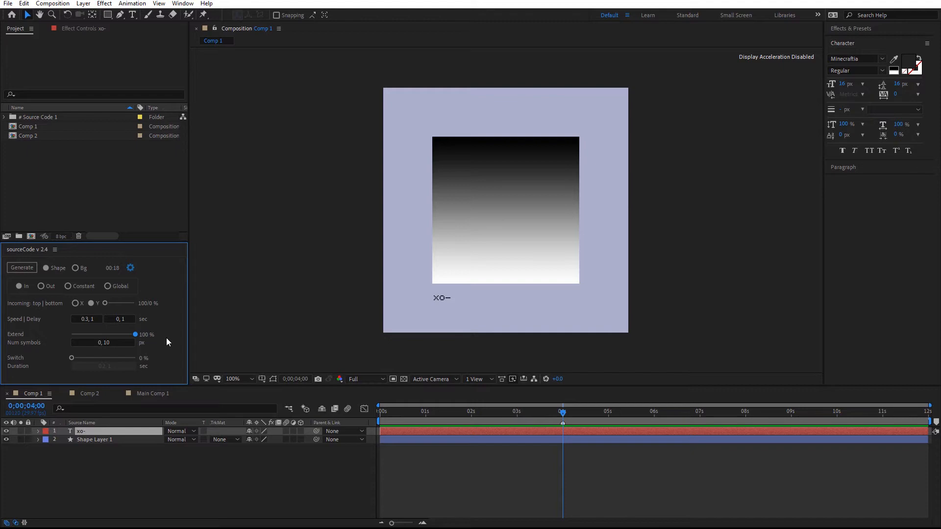
{"action": "left_click", "coordinate": [124, 346]}
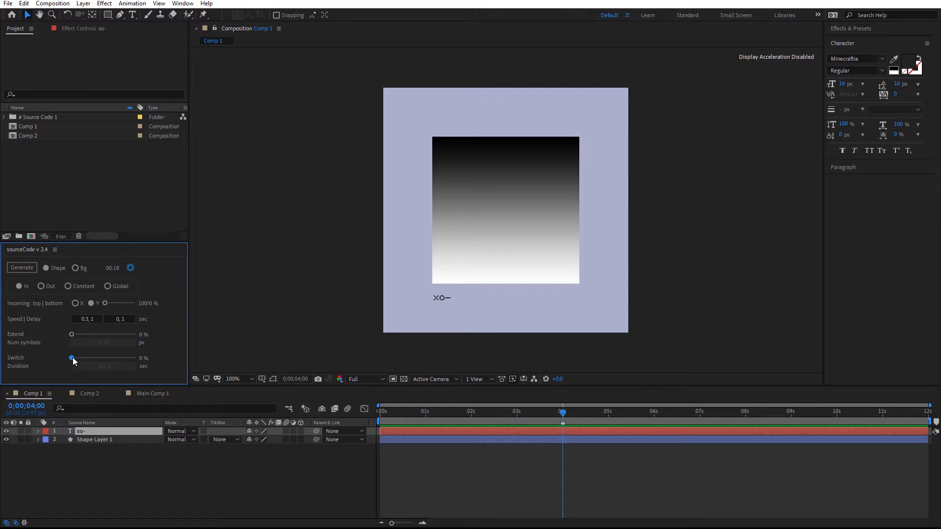
{"action": "left_click_drag", "start_coordinate": [140, 359], "coordinate": [88, 366]}
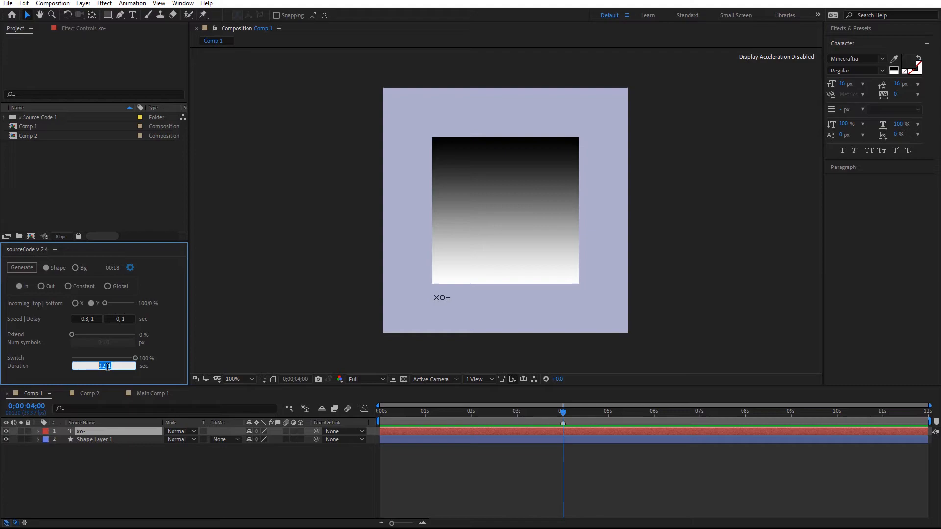
{"action": "left_click", "coordinate": [156, 368]}
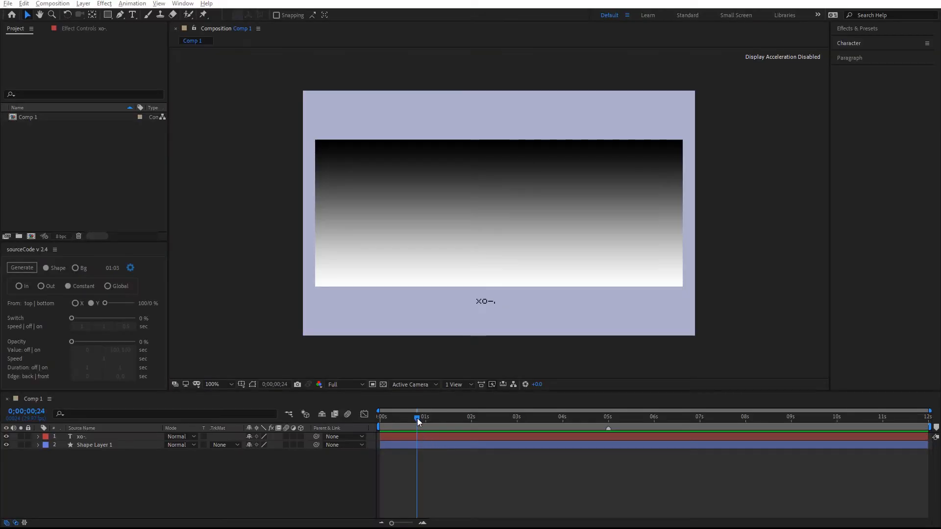
- Move the current time to 0;00;02;15 and set the Constant mode's From balance along Y to 0/100 %
{"action": "left_click_drag", "start_coordinate": [416, 418], "coordinate": [495, 438]}
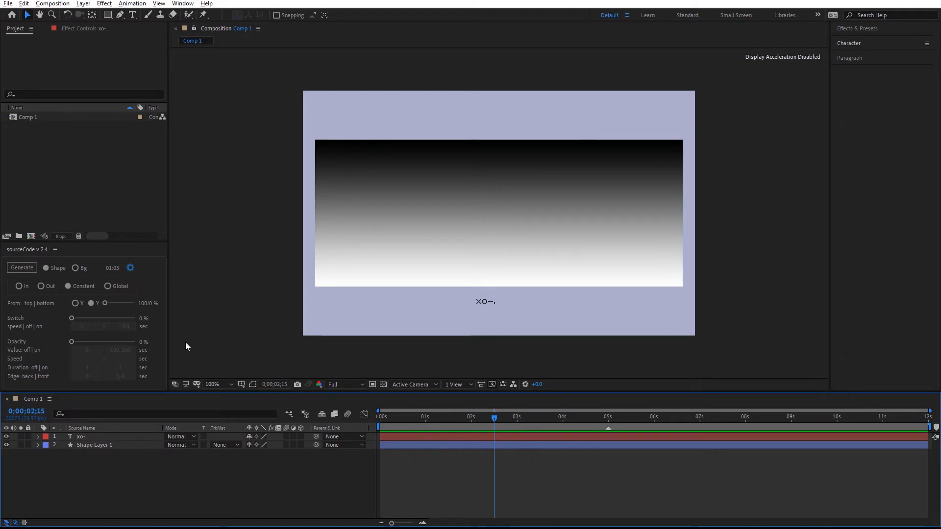
{"action": "left_click_drag", "start_coordinate": [72, 319], "coordinate": [58, 342]}
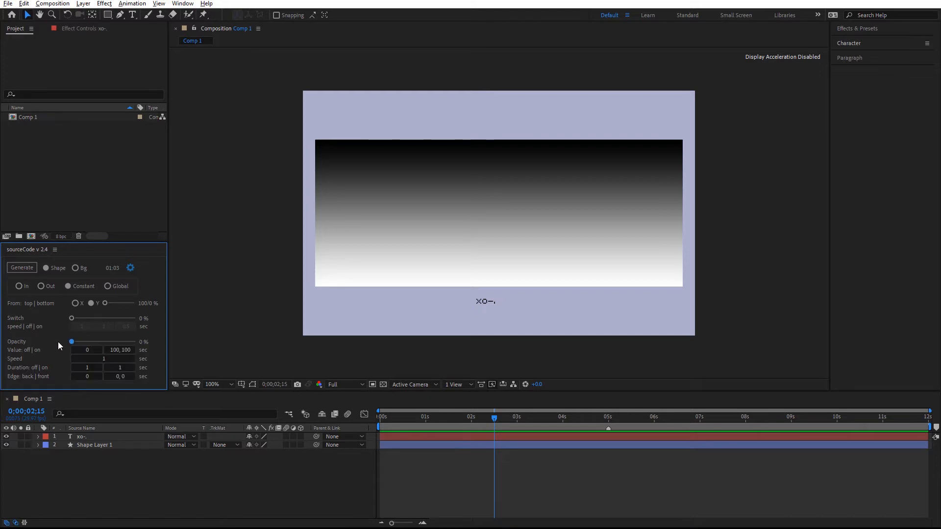
{"action": "left_click", "coordinate": [76, 304]}
{"action": "left_click", "coordinate": [90, 303]}
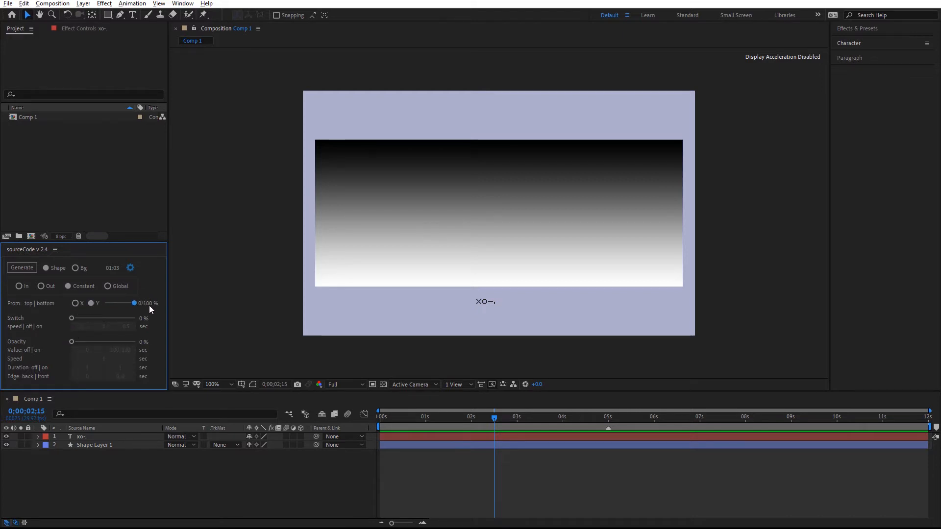
- Try the Constant mode's Switch at 100 % with 3 sec off and 2 sec on
{"action": "left_click_drag", "start_coordinate": [75, 318], "coordinate": [137, 319]}
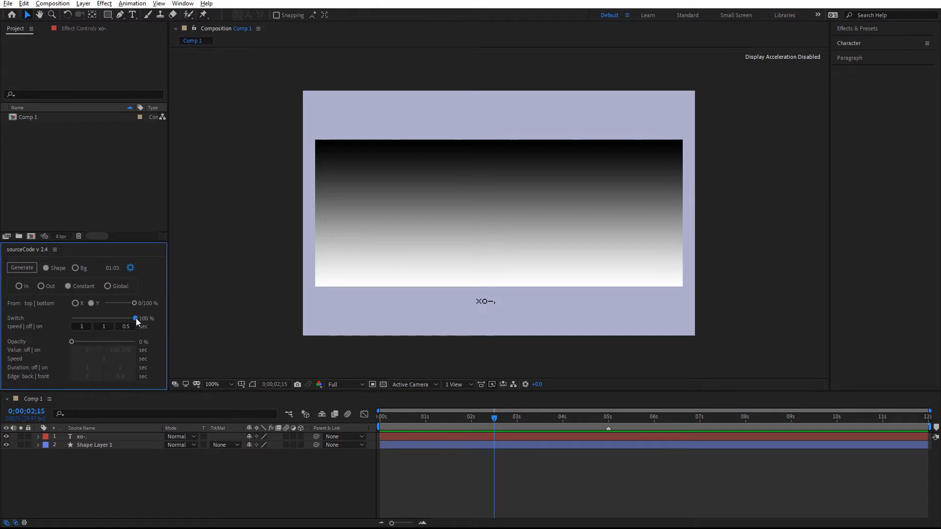
{"action": "left_click", "coordinate": [81, 327]}
{"action": "key", "text": "Tab"}
{"action": "type", "text": "3"}
{"action": "key", "text": "Tab"}
{"action": "type", "text": "2"}
{"action": "key", "text": "Return"}
{"action": "type", "text": "1"}
{"action": "key", "text": "Return"}
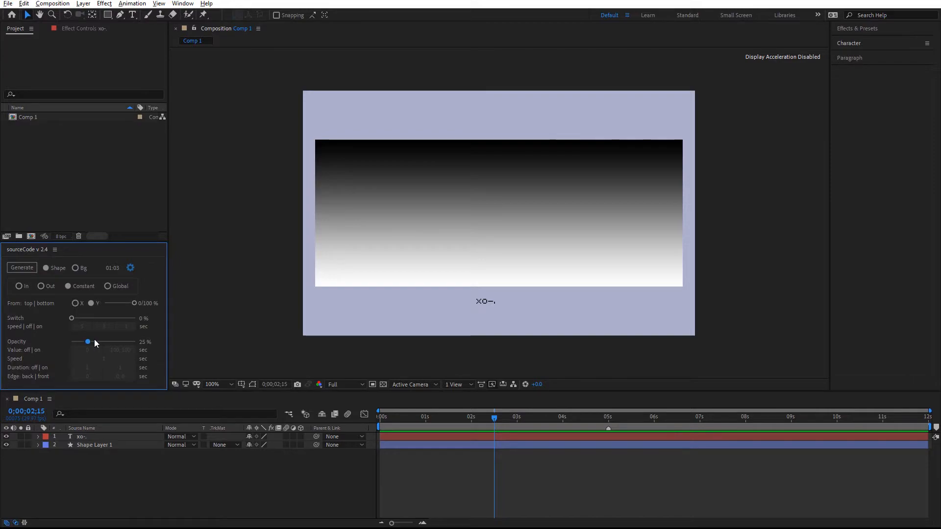
- Set the Constant mode's Opacity to 100 %, with speed 5 sec and durations of 0.3 sec off and 0.6 sec on
{"action": "left_click_drag", "start_coordinate": [95, 343], "coordinate": [154, 339]}
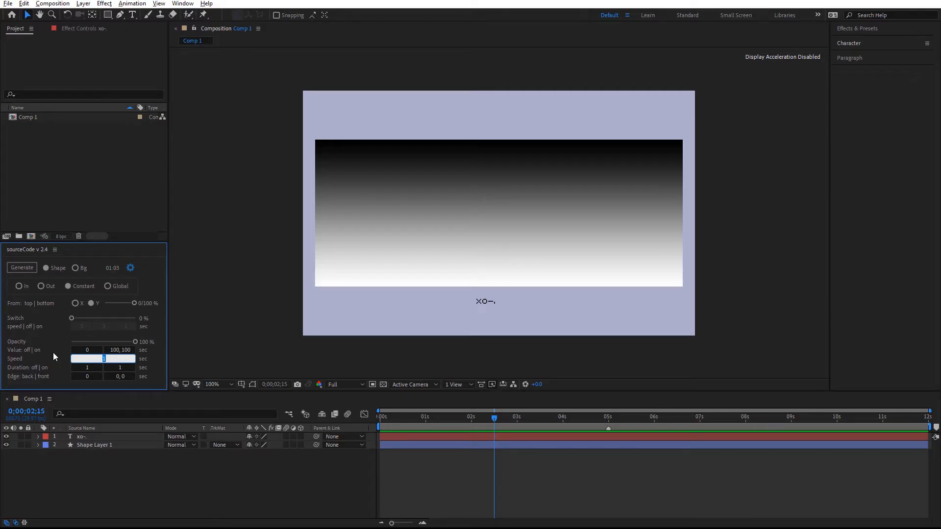
{"action": "type", "text": "5"}
{"action": "key", "text": "Tab"}
{"action": "key", "text": "BackSpace"}
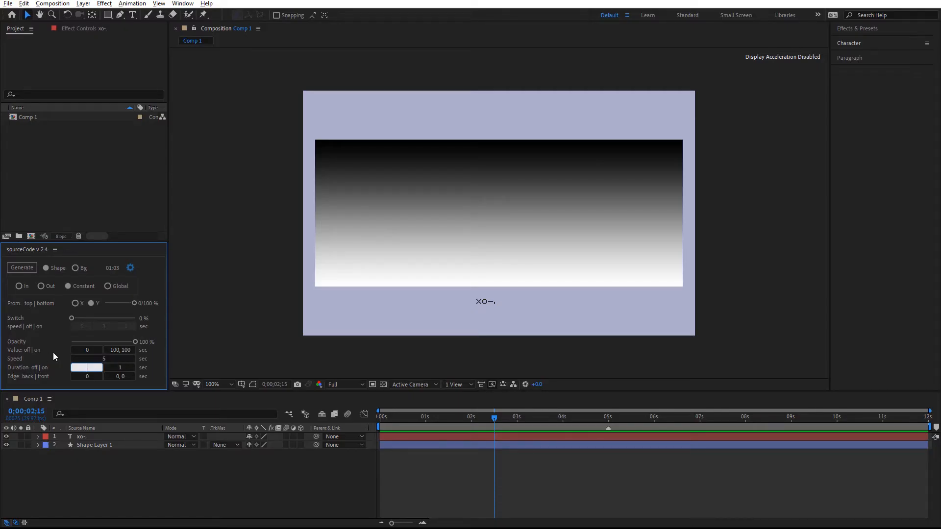
{"action": "type", "text": ".3"}
{"action": "key", "text": "Tab"}
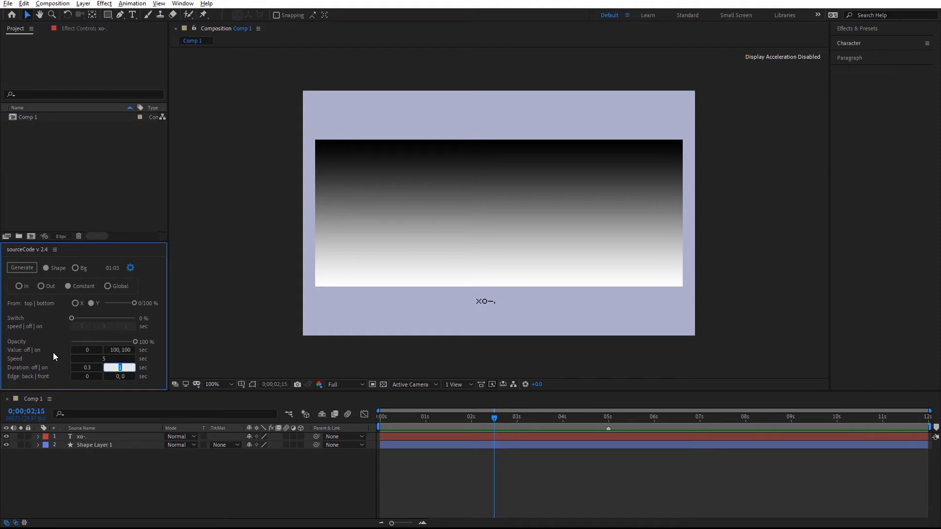
{"action": "type", "text": ".6"}
{"action": "key", "text": "Return"}
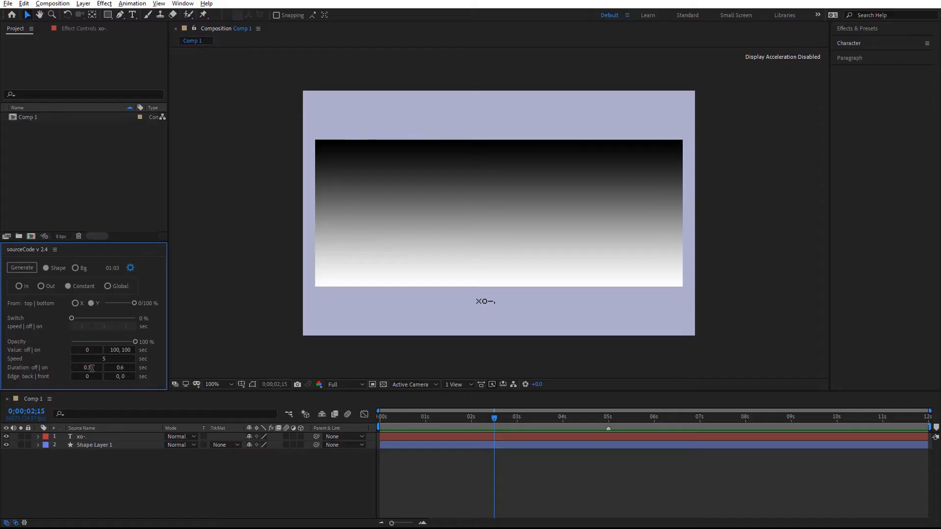
- Set the opacity's off duration to 0.6 sec and its back edge to 0.5 sec
{"action": "left_click", "coordinate": [74, 367]}
{"action": "key", "text": "Return"}
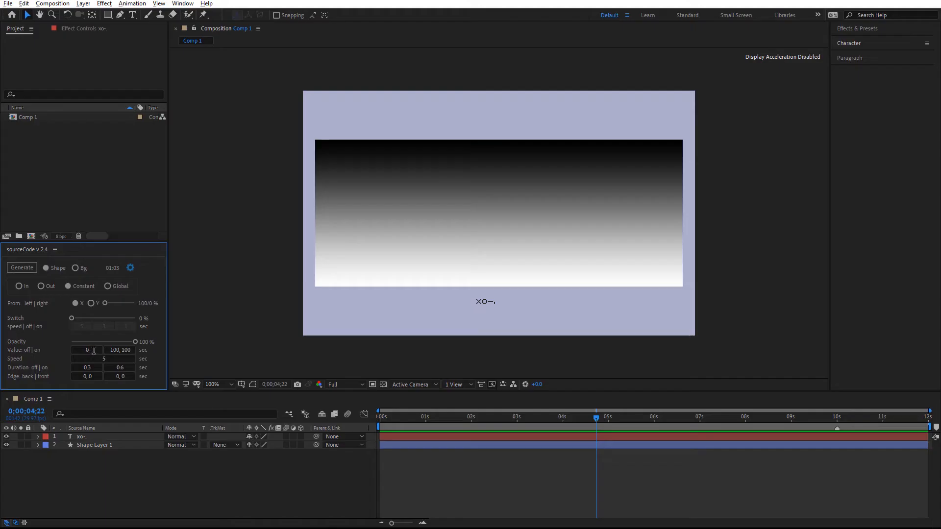
{"action": "left_click", "coordinate": [73, 349]}
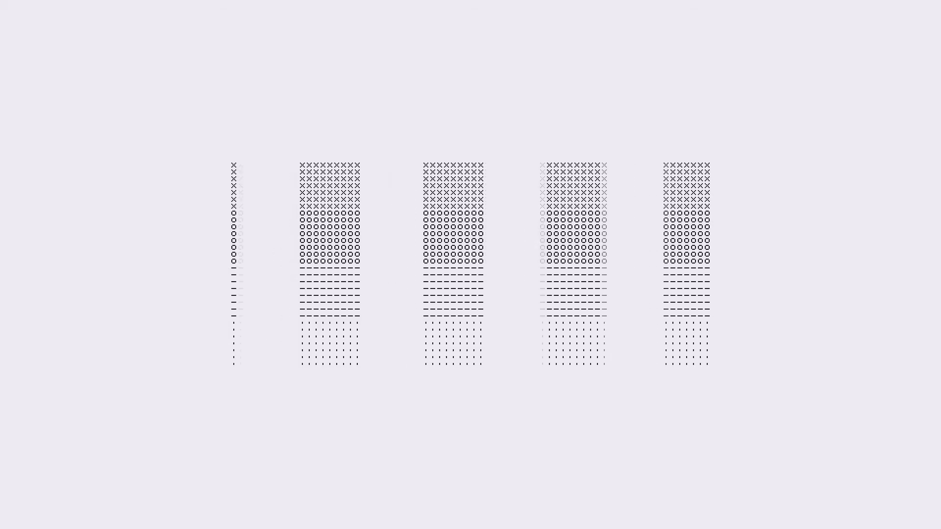
{"action": "left_click", "coordinate": [129, 351]}
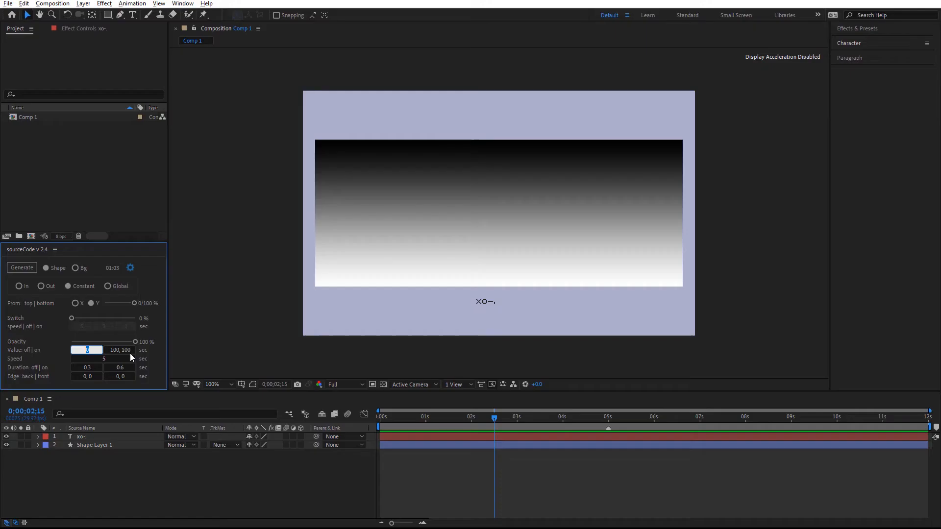
{"action": "left_click", "coordinate": [158, 358]}
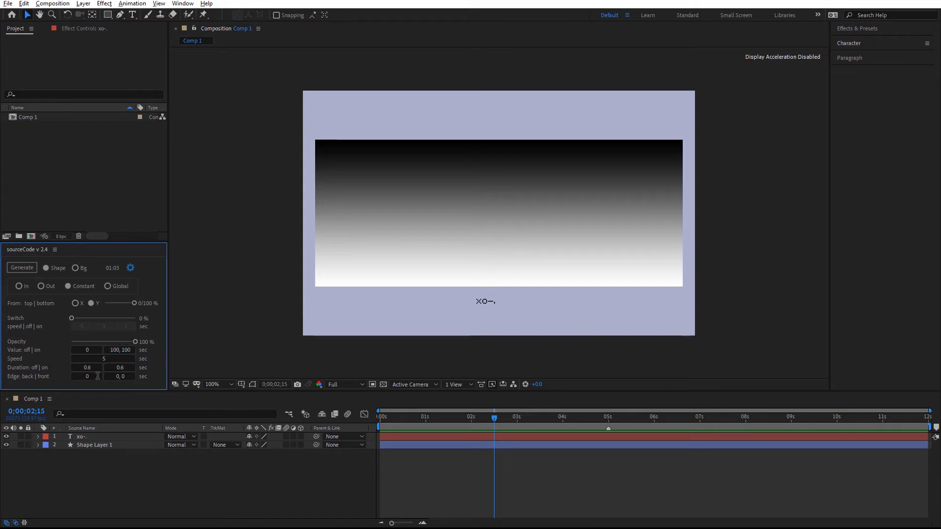
{"action": "left_click_drag", "start_coordinate": [97, 376], "coordinate": [73, 373]}
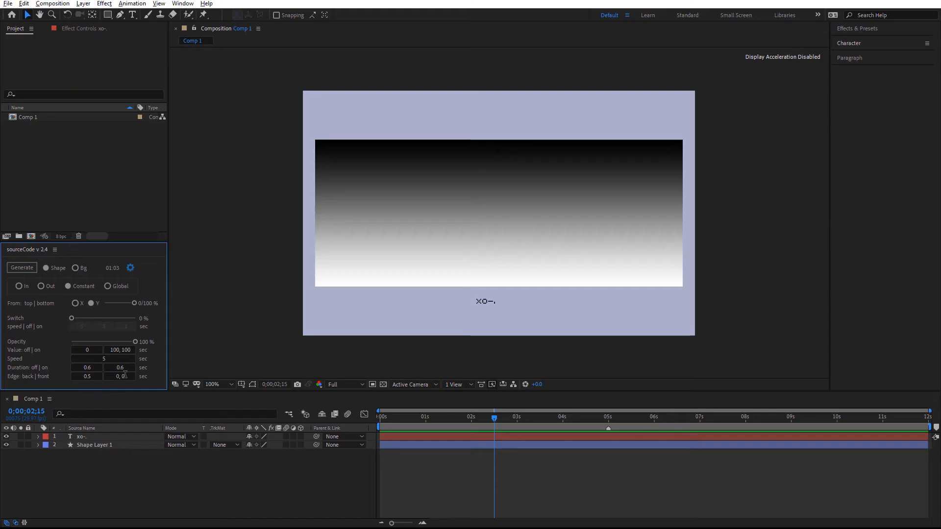
{"action": "left_click", "coordinate": [125, 376]}
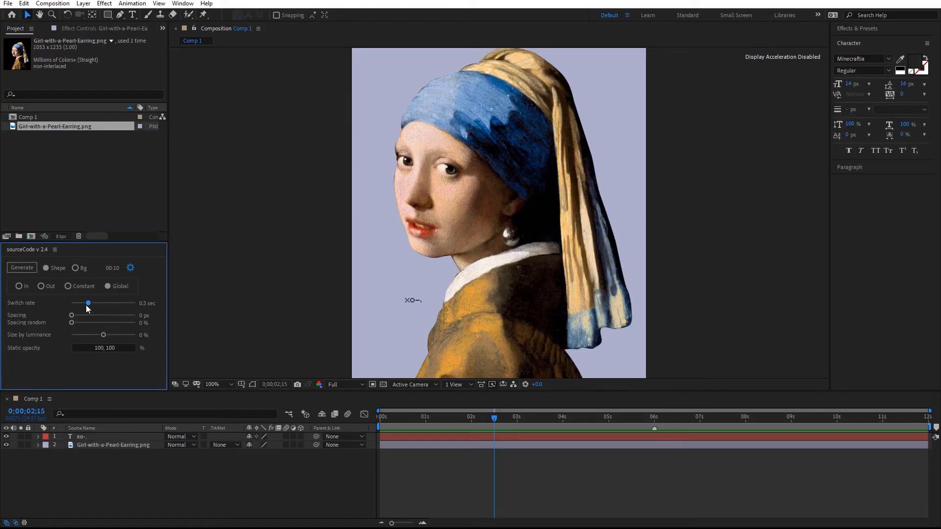
- Set the Global switch rate to 0.31 sec, with 23 px spacing and 100 % spacing random
{"action": "left_click_drag", "start_coordinate": [86, 304], "coordinate": [105, 304]}
{"action": "mouse_move", "coordinate": [72, 317]}
{"action": "left_mouse_down"}
{"action": "mouse_move", "coordinate": [110, 316]}
{"action": "mouse_move", "coordinate": [78, 318]}
{"action": "left_mouse_up"}
{"action": "left_click_drag", "start_coordinate": [71, 323], "coordinate": [112, 322]}
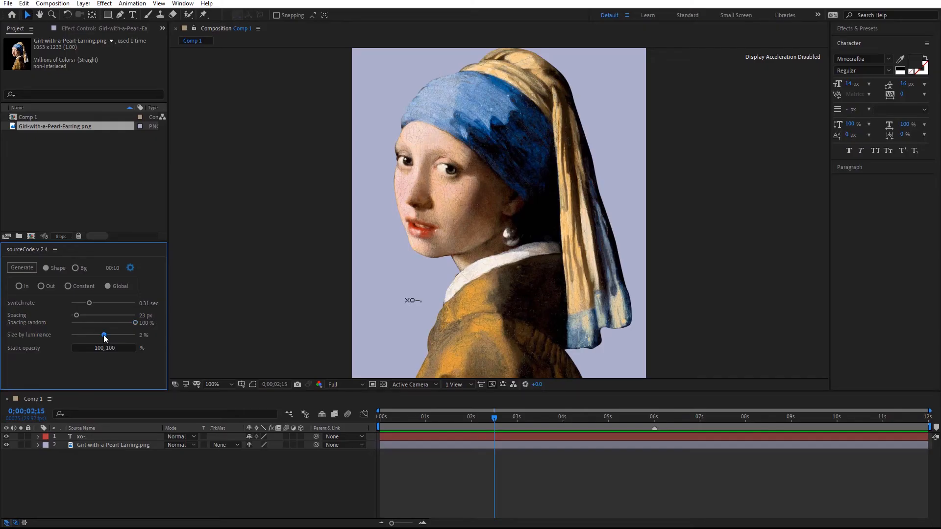
- Set Size by luminance to 85 % and the static opacity to 50, 100 %
{"action": "left_click", "coordinate": [129, 337]}
{"action": "mouse_move", "coordinate": [132, 337]}
{"action": "left_mouse_down"}
{"action": "mouse_move", "coordinate": [69, 336]}
{"action": "mouse_move", "coordinate": [122, 337]}
{"action": "left_mouse_up"}
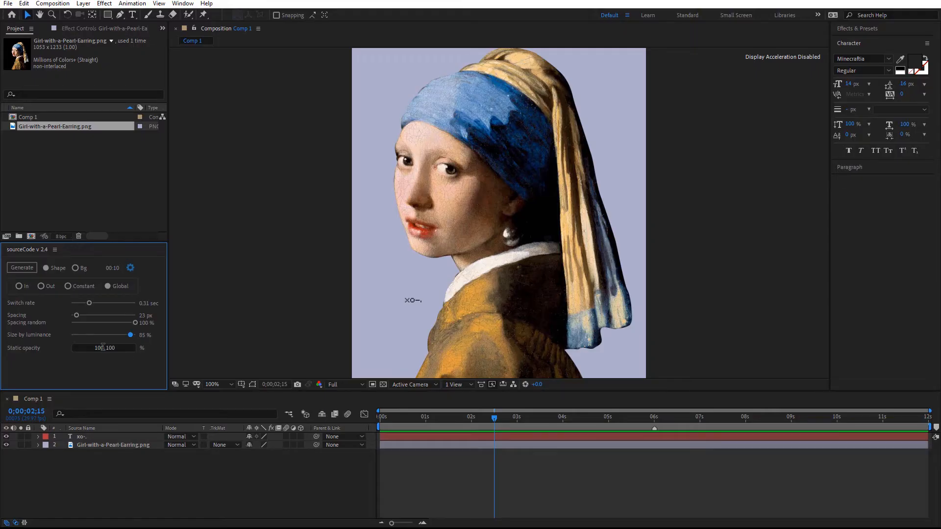
{"action": "left_click", "coordinate": [101, 348]}
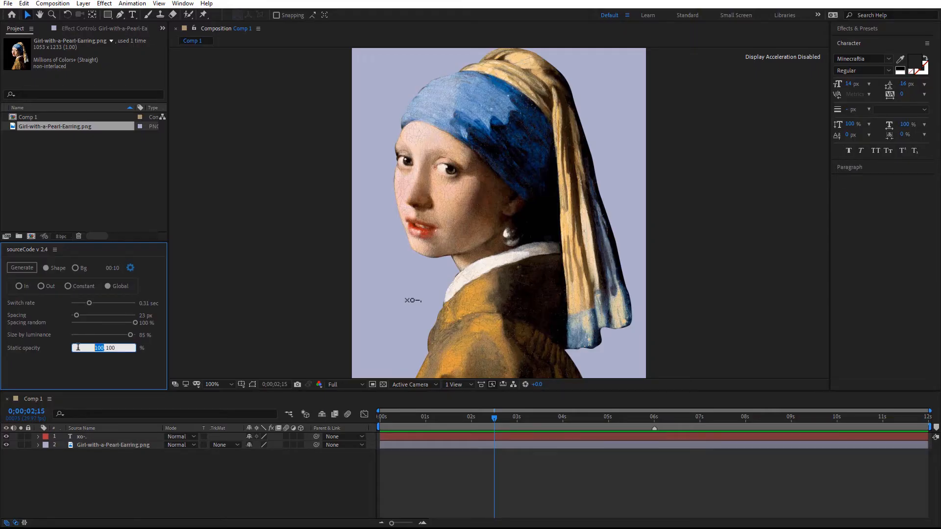
{"action": "type", "text": "50, 100"}
{"action": "left_click", "coordinate": [64, 349]}
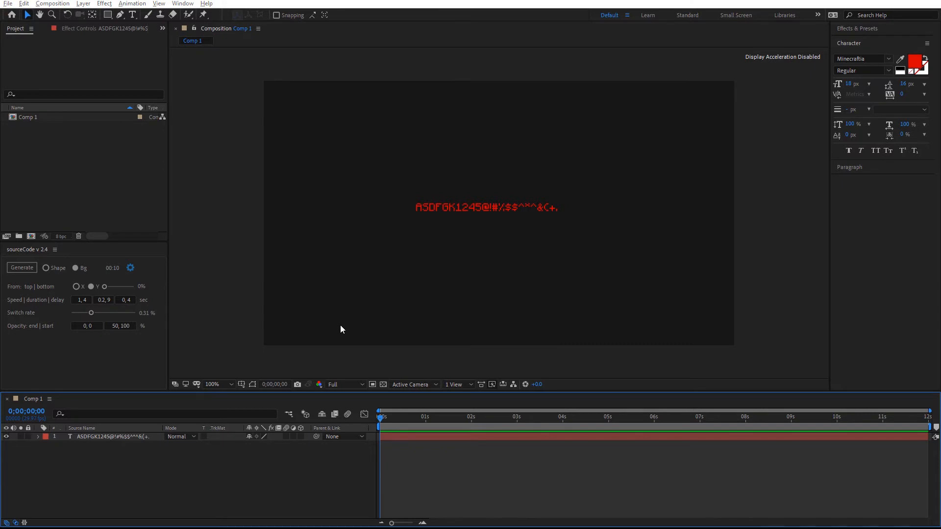
- Check the composition's width and height and the symbol text layer's font size
{"action": "key", "text": "ctrl+k"}
{"action": "left_click", "coordinate": [386, 177]}
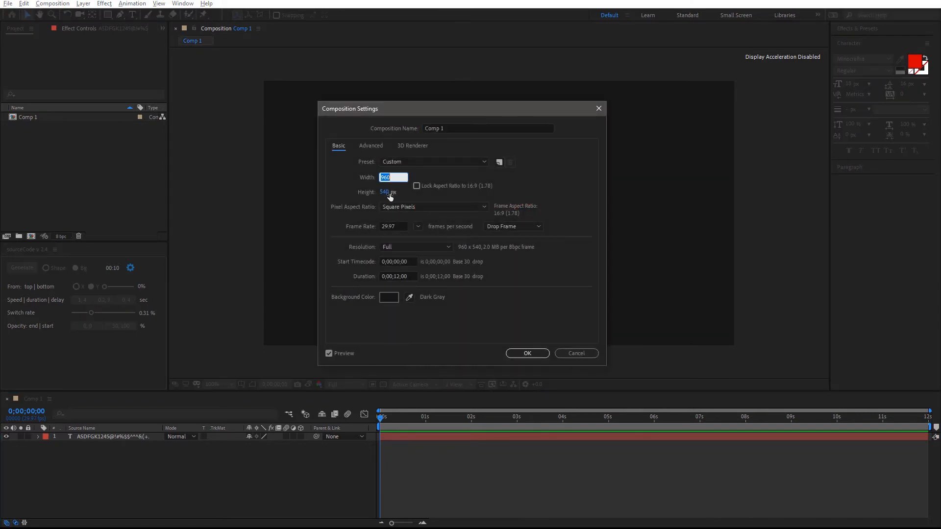
{"action": "left_click", "coordinate": [388, 193]}
{"action": "left_click", "coordinate": [528, 351]}
{"action": "left_click", "coordinate": [430, 441]}
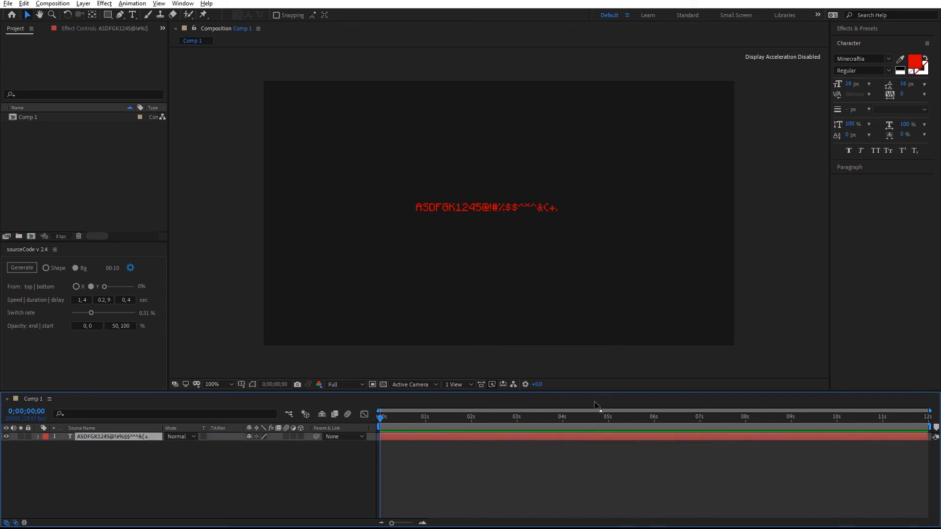
{"action": "left_click", "coordinate": [851, 84]}
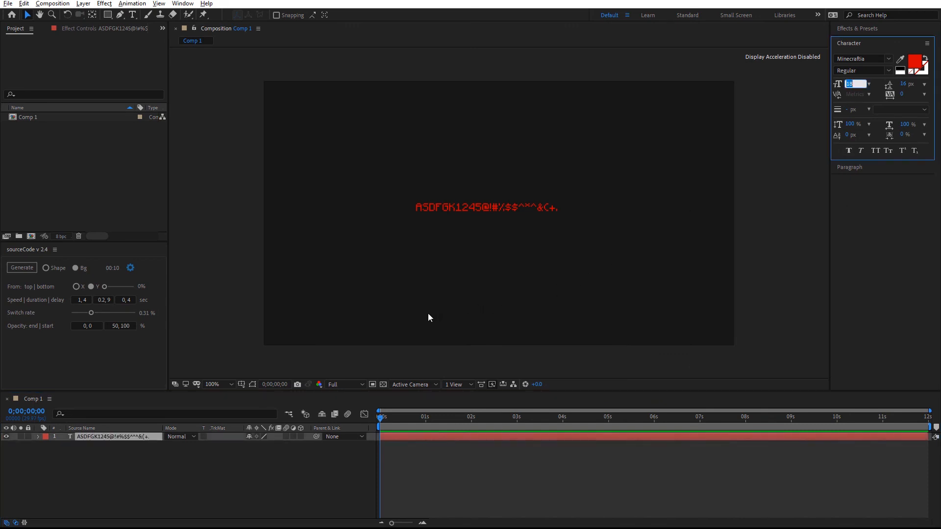
{"action": "left_click", "coordinate": [391, 315]}
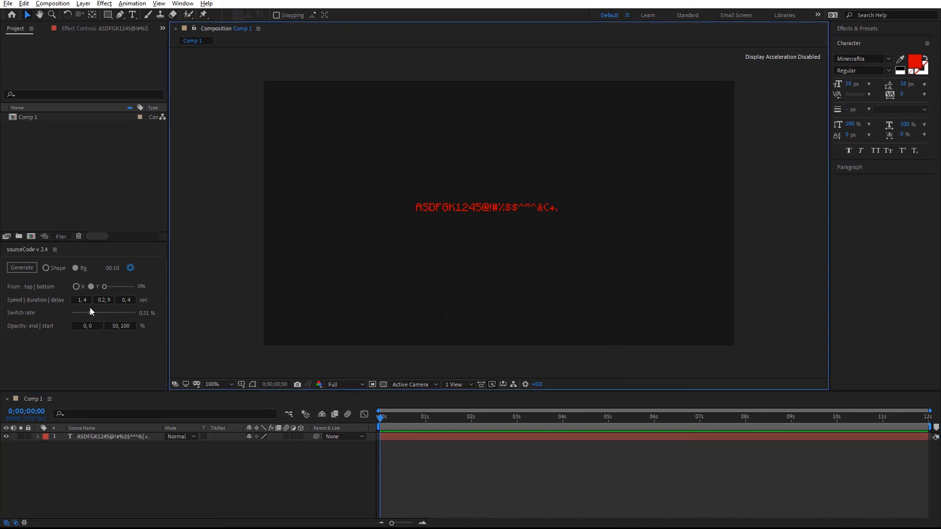
- Adjust the background's top/bottom balance along Y and its switch rate, and go through its timing and end opacity values
{"action": "left_click", "coordinate": [76, 288]}
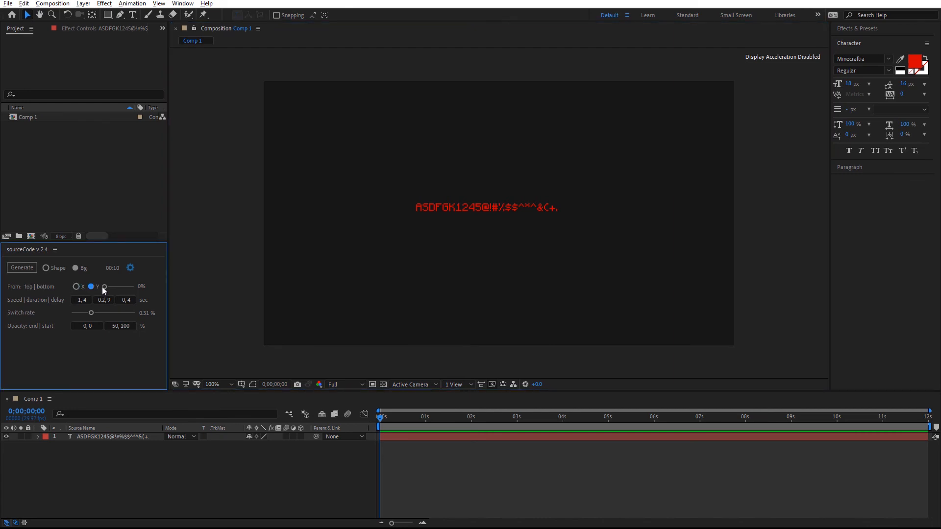
{"action": "left_click_drag", "start_coordinate": [105, 286], "coordinate": [132, 287]}
{"action": "left_click", "coordinate": [86, 300]}
{"action": "key", "text": "Tab"}
{"action": "key", "text": "Tab"}
{"action": "mouse_move", "coordinate": [91, 312]}
{"action": "left_mouse_down"}
{"action": "mouse_move", "coordinate": [116, 316]}
{"action": "mouse_move", "coordinate": [83, 317]}
{"action": "left_mouse_up"}
{"action": "left_click", "coordinate": [88, 326]}
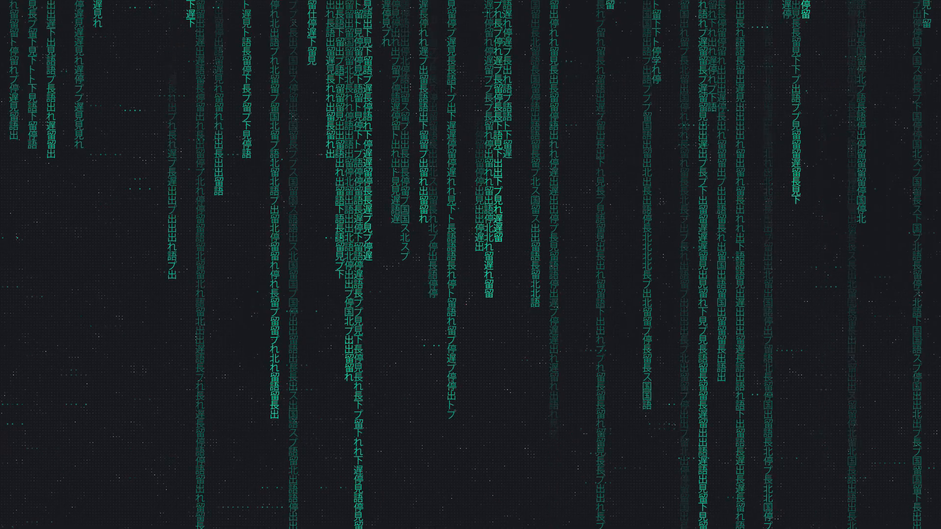